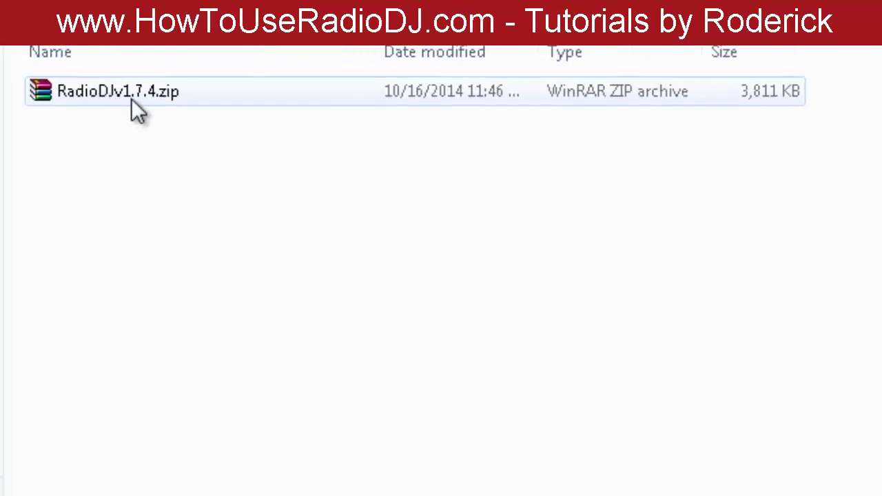
Extract RadioDJv1.7.4.zip to its default destination and select the new RadioDJv1.7.4 folder.
{"action": "right_click", "coordinate": [130, 98]}
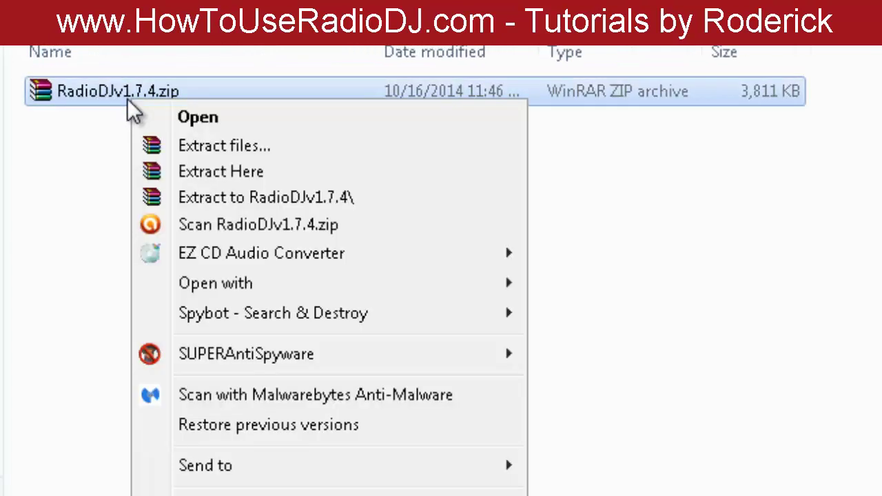
{"action": "left_click", "coordinate": [184, 142]}
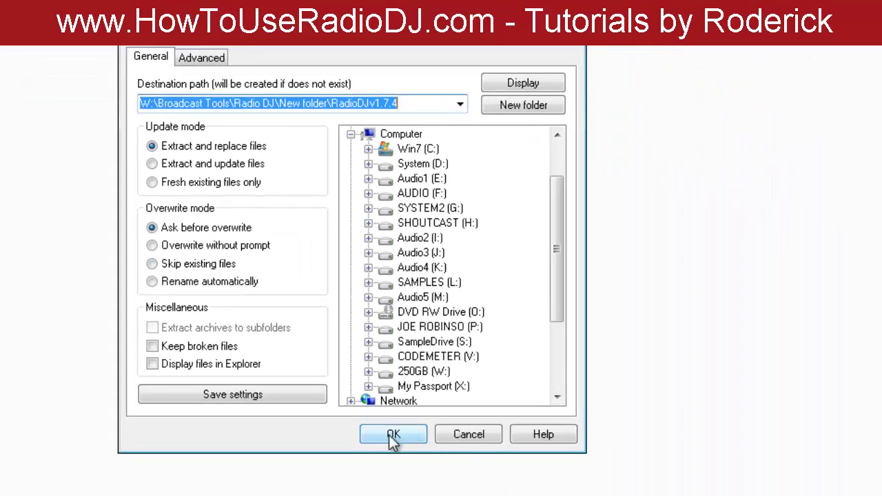
{"action": "left_click", "coordinate": [391, 436]}
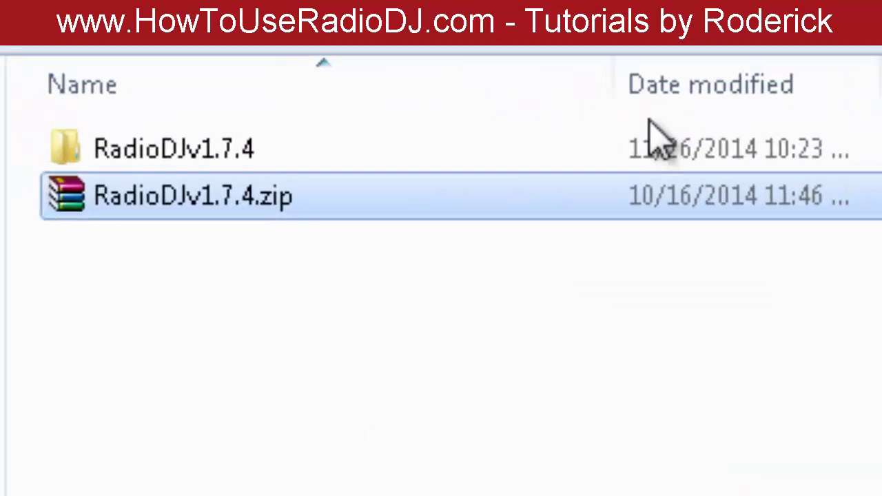
{"action": "left_click", "coordinate": [162, 173]}
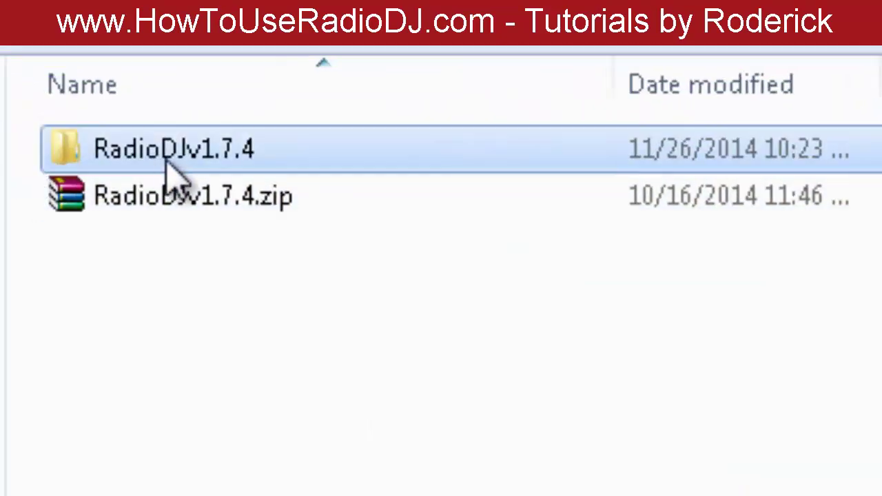
Inside RadioDJv1.7.4, rename the RadioDJ folder to RadioDJ-Station1.
{"action": "double_click", "coordinate": [206, 166]}
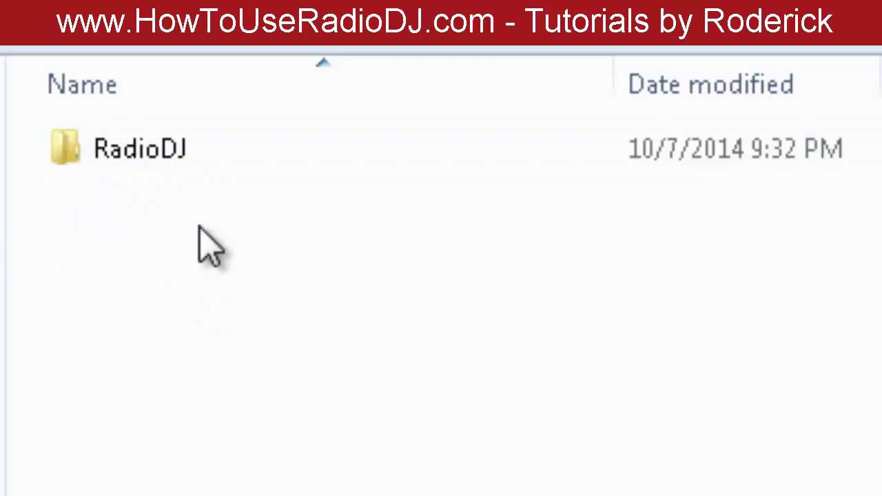
{"action": "right_click", "coordinate": [178, 164]}
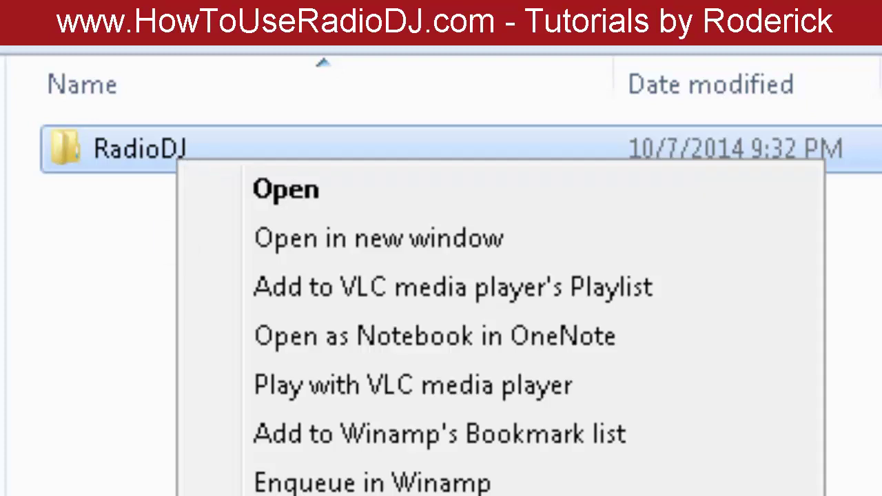
{"action": "key", "text": "F2"}
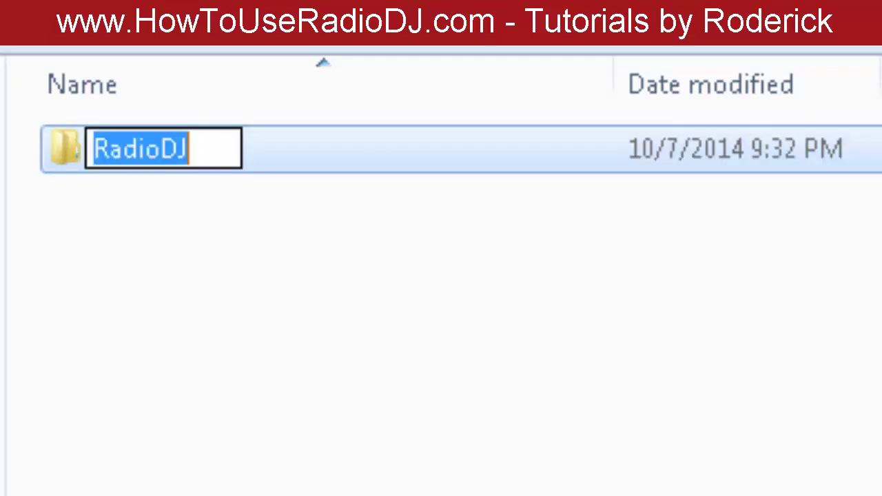
{"action": "key", "text": "End"}
{"action": "type", "text": "-"}
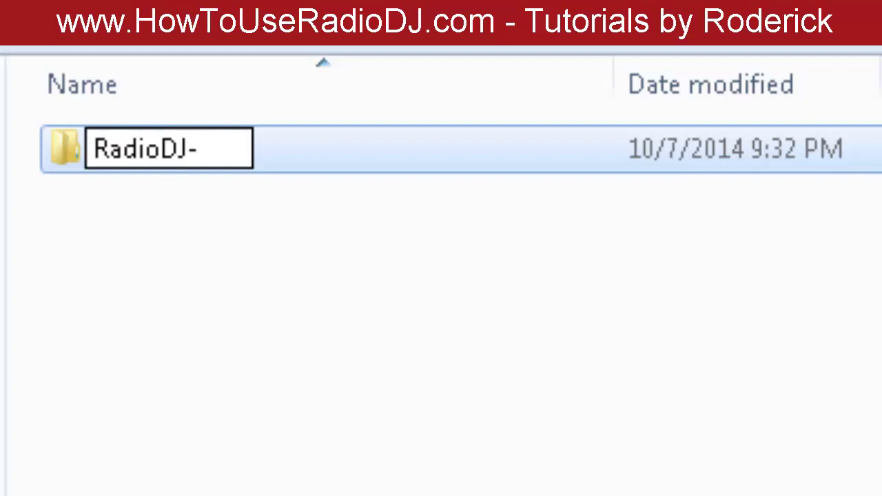
{"action": "type", "text": "Station"}
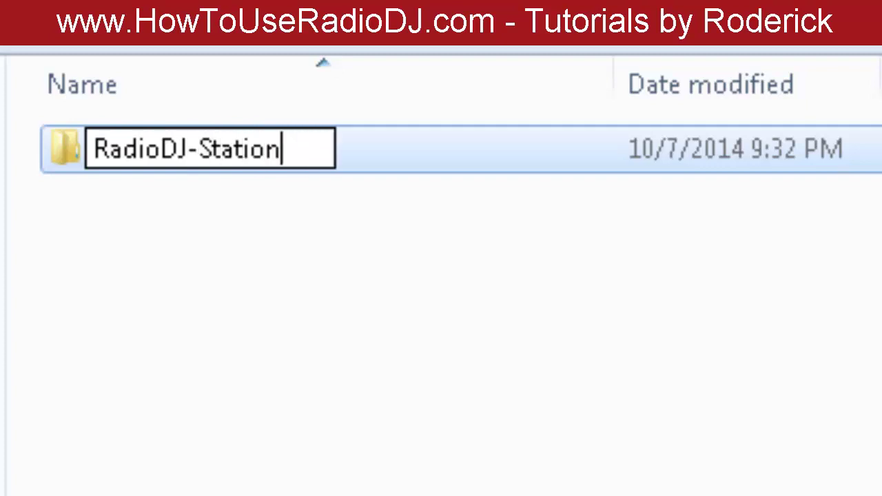
{"action": "type", "text": "1"}
{"action": "key", "text": "Return"}
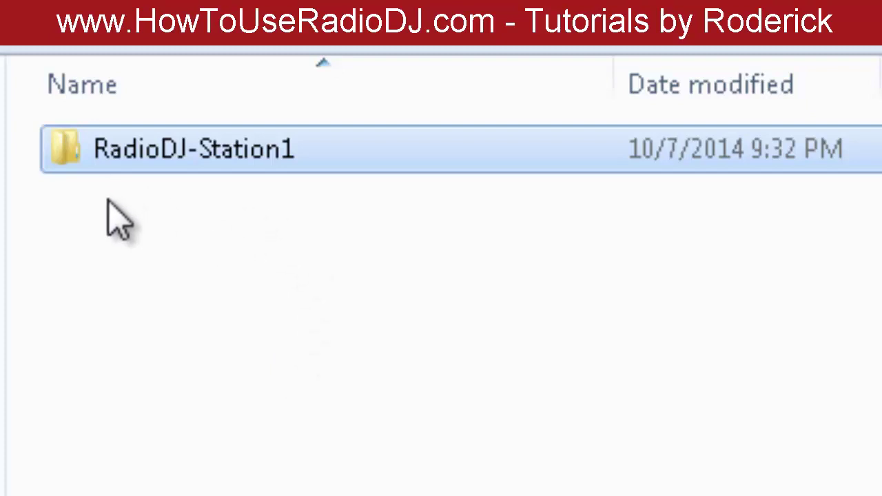
Rename the folder to RadioDJ-Station2.
{"action": "left_click", "coordinate": [233, 166]}
{"action": "left_click", "coordinate": [327, 162]}
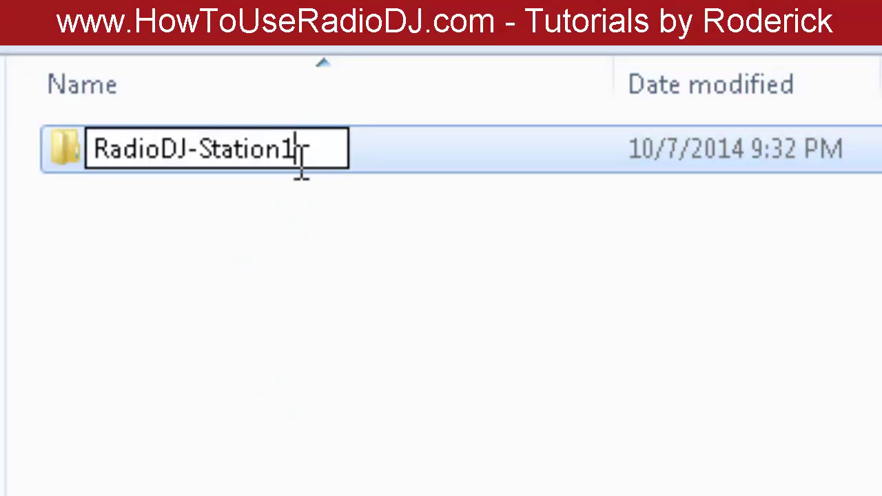
{"action": "key", "text": "BackSpace"}
{"action": "type", "text": "2"}
{"action": "key", "text": "Return"}
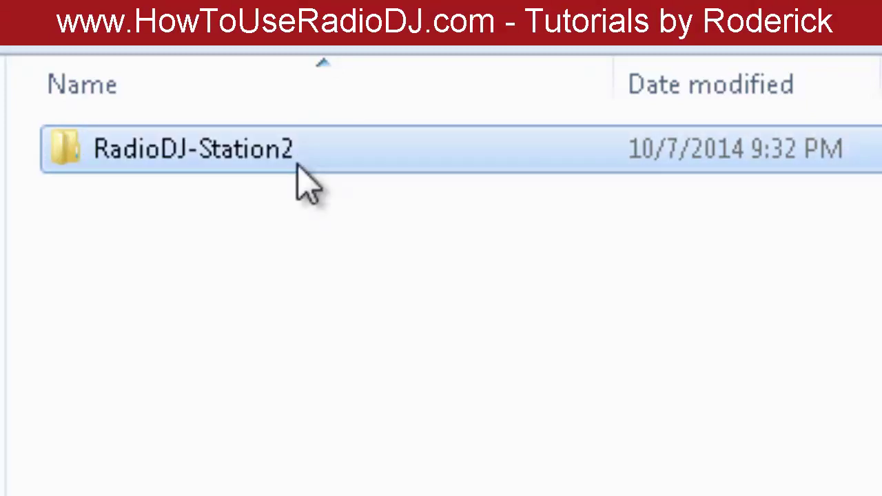
Change the folder name back to RadioDJ-Station1.
{"action": "right_click", "coordinate": [262, 146]}
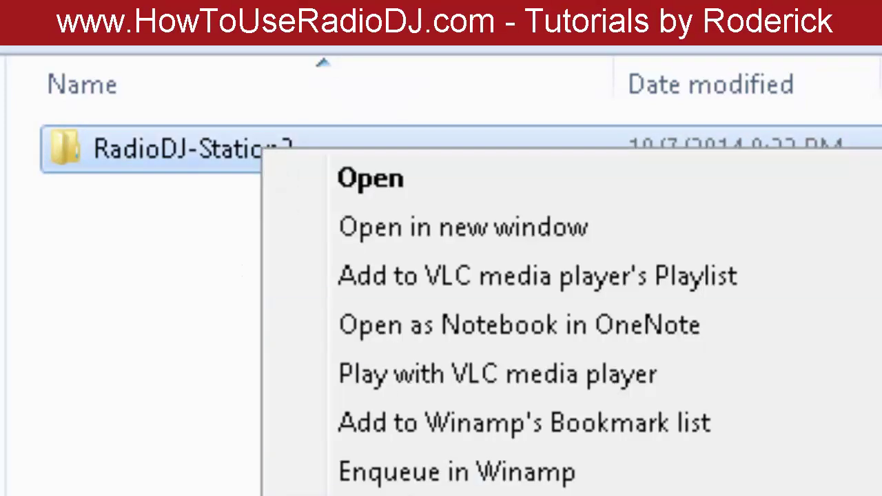
{"action": "key", "text": "Escape"}
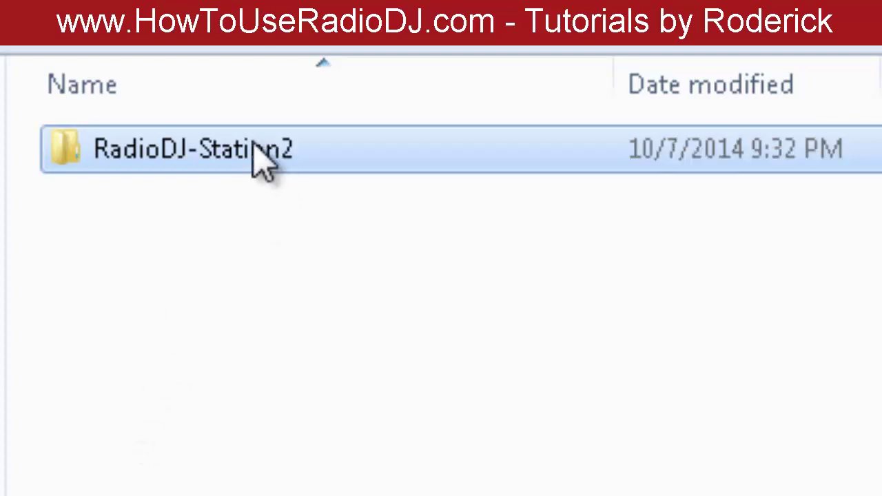
{"action": "key", "text": "F2"}
{"action": "left_click", "coordinate": [305, 148]}
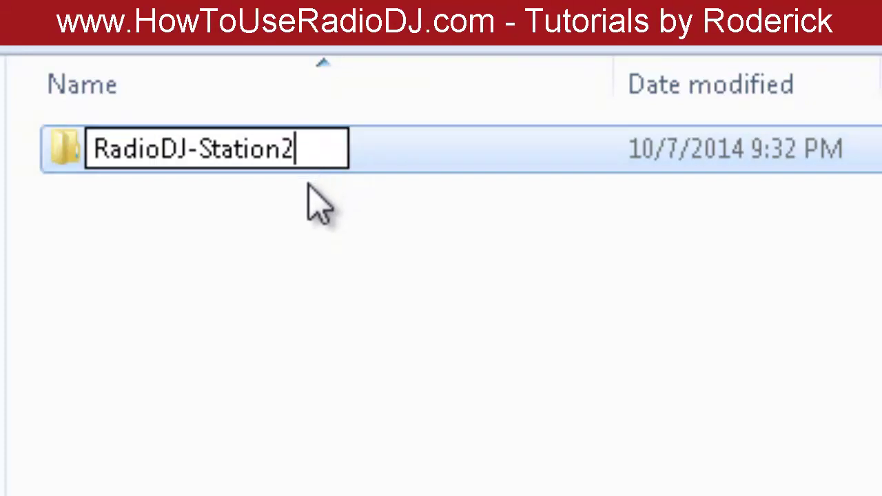
{"action": "key", "text": "BackSpace"}
{"action": "type", "text": "1"}
{"action": "key", "text": "Return"}
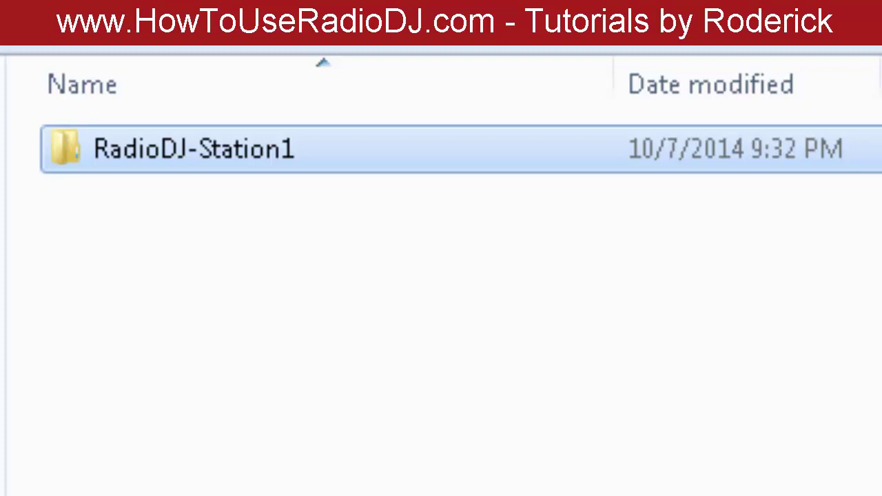
Go into RadioDJ-Station1, then its Setup folder, and select Database Setup.exe.
{"action": "double_click", "coordinate": [252, 156]}
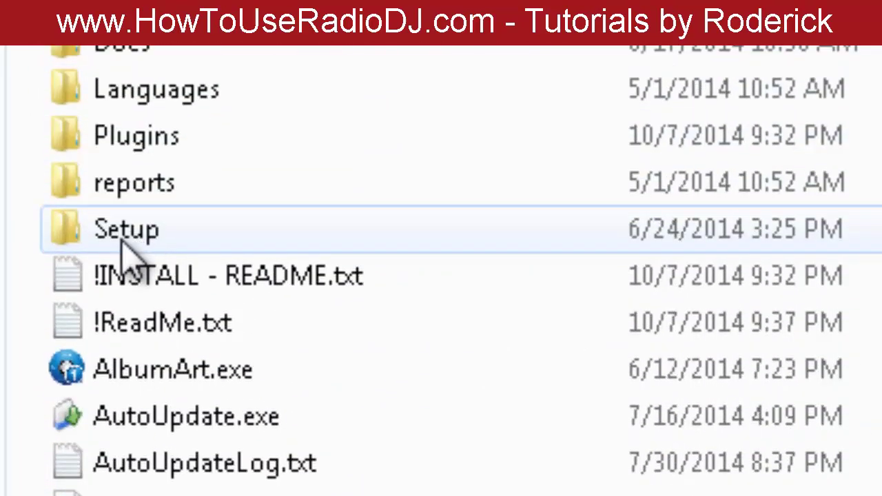
{"action": "double_click", "coordinate": [123, 243]}
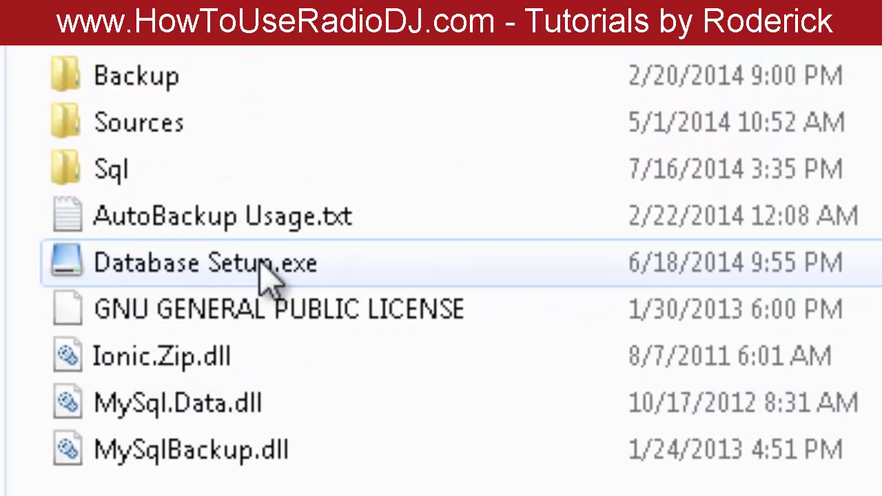
{"action": "left_click", "coordinate": [263, 272]}
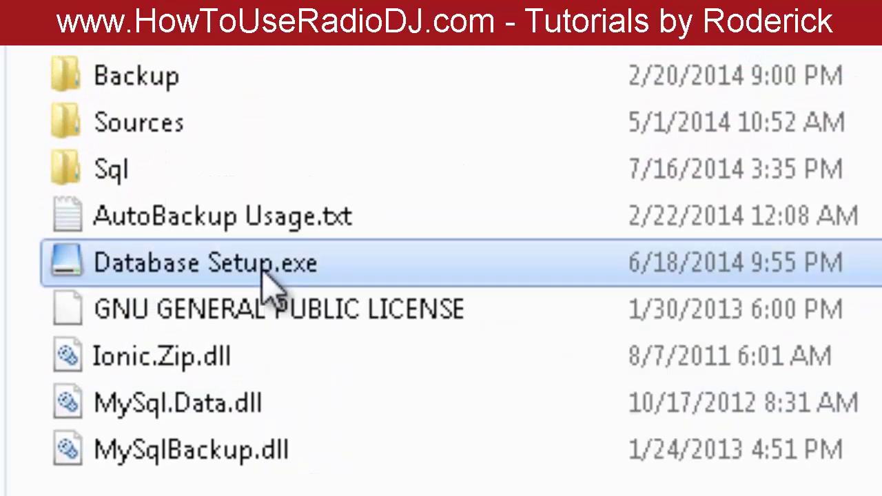
Launch the Database Setup utility and replace the database name radiodj161 with station1.
{"action": "double_click", "coordinate": [263, 271]}
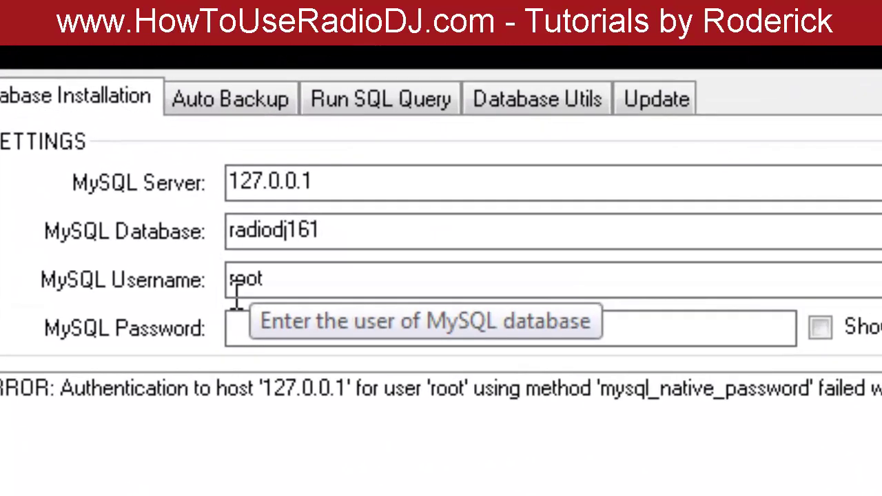
{"action": "left_click", "coordinate": [335, 175]}
{"action": "key", "text": "ctrl+a"}
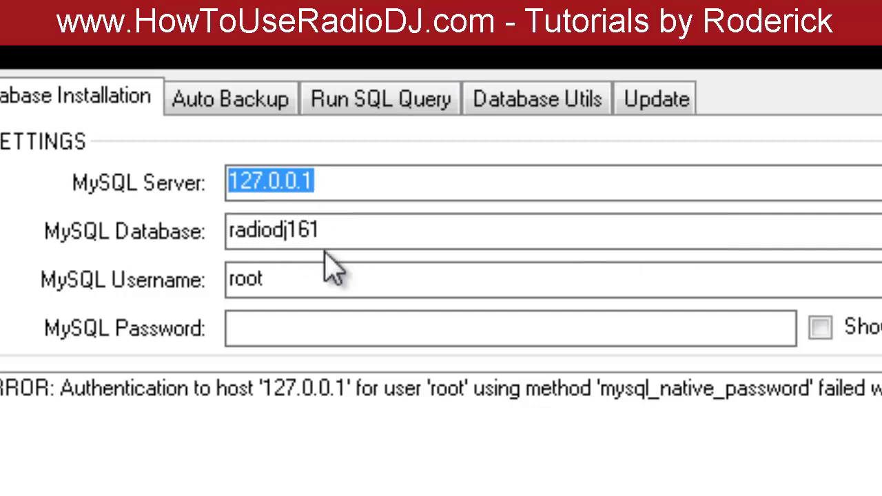
{"action": "double_click", "coordinate": [337, 231]}
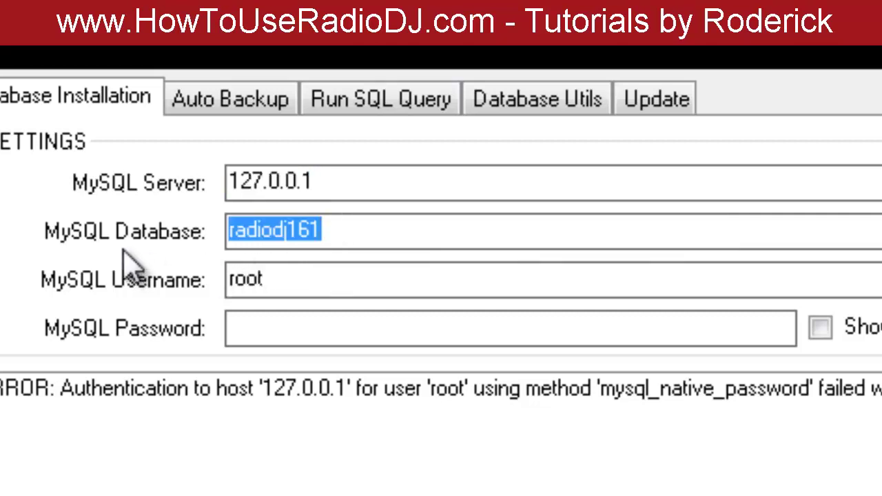
{"action": "left_click", "coordinate": [345, 237]}
{"action": "left_click_drag", "start_coordinate": [350, 230], "coordinate": [197, 245]}
{"action": "type", "text": "station1"}
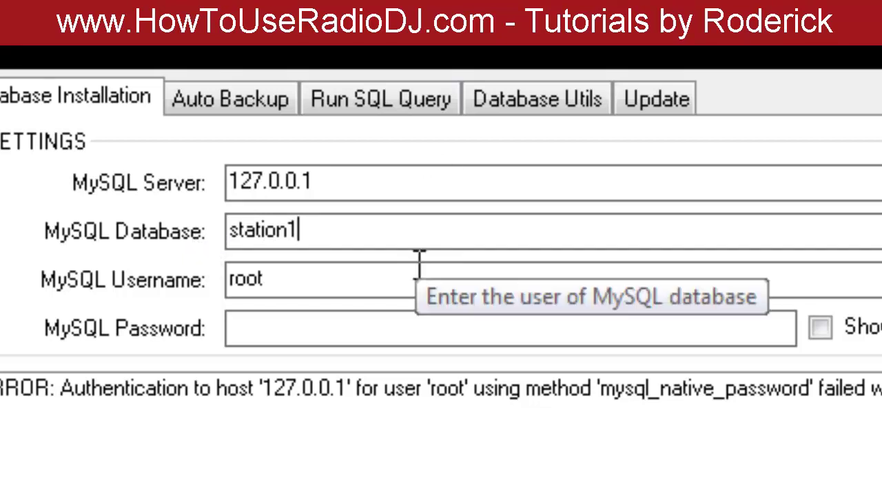
Keep the MySQL username root and enter the MySQL password.
{"action": "left_click", "coordinate": [340, 290]}
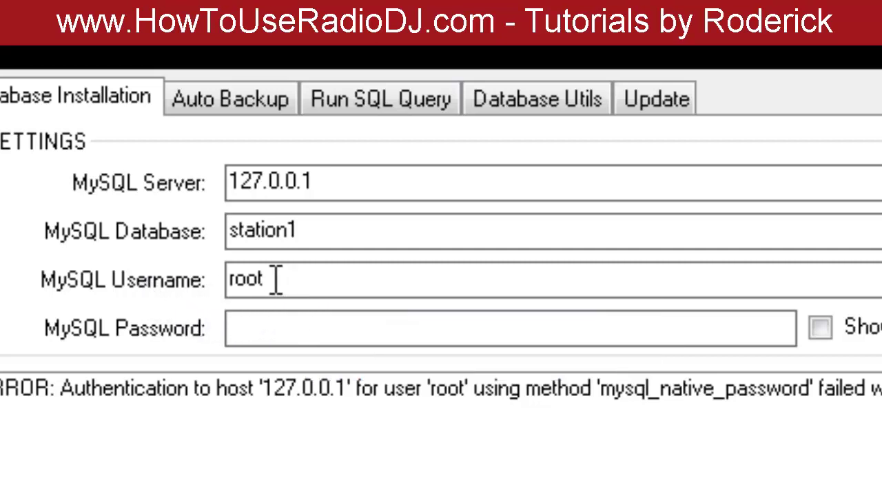
{"action": "left_click_drag", "start_coordinate": [265, 281], "coordinate": [147, 292]}
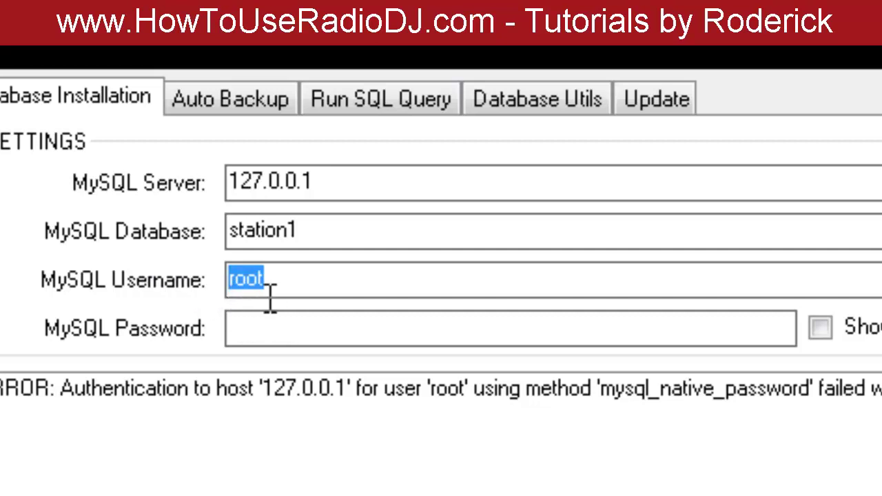
{"action": "left_click", "coordinate": [270, 326]}
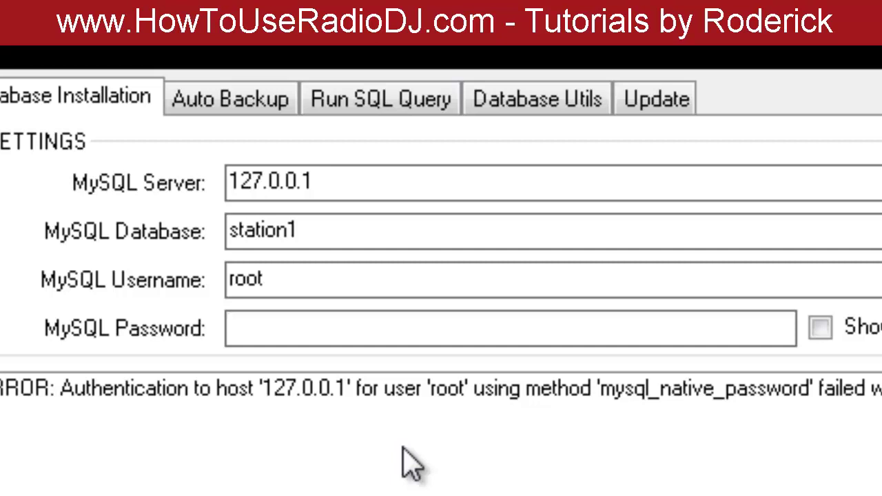
{"action": "type", "text": "•••••••••"}
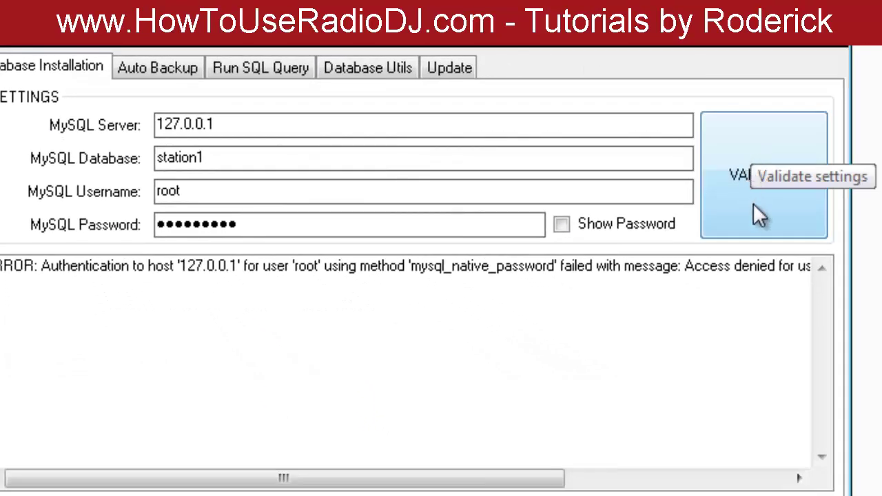
Validate the settings: the server is online and database station1 does not exist.
{"action": "left_click", "coordinate": [753, 206]}
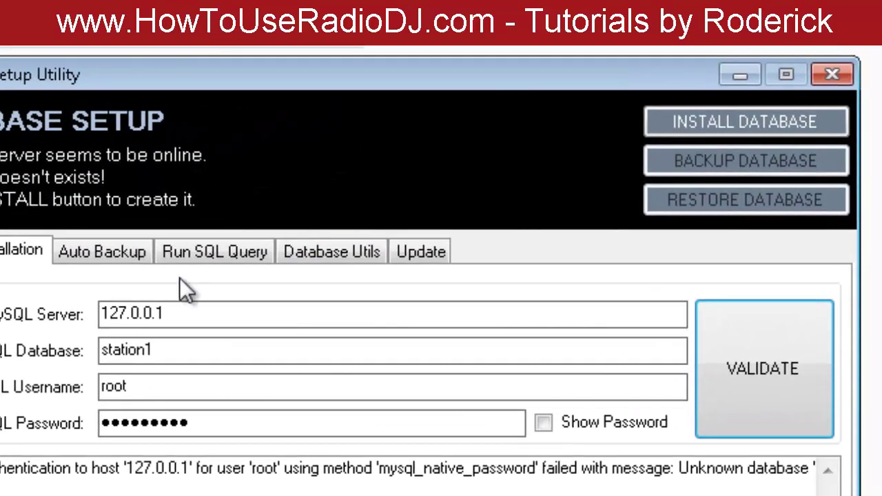
Install and confirm the station1 database, then close the utility after the import completes.
{"action": "left_click", "coordinate": [760, 123]}
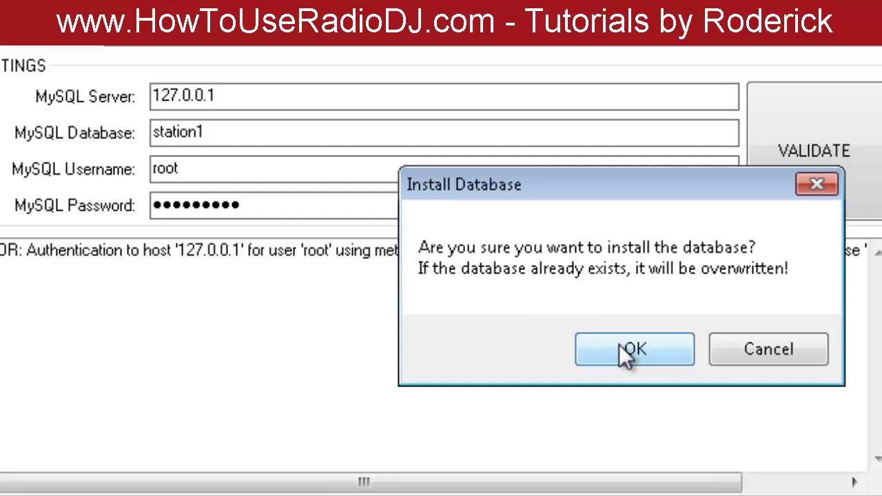
{"action": "left_click", "coordinate": [607, 348]}
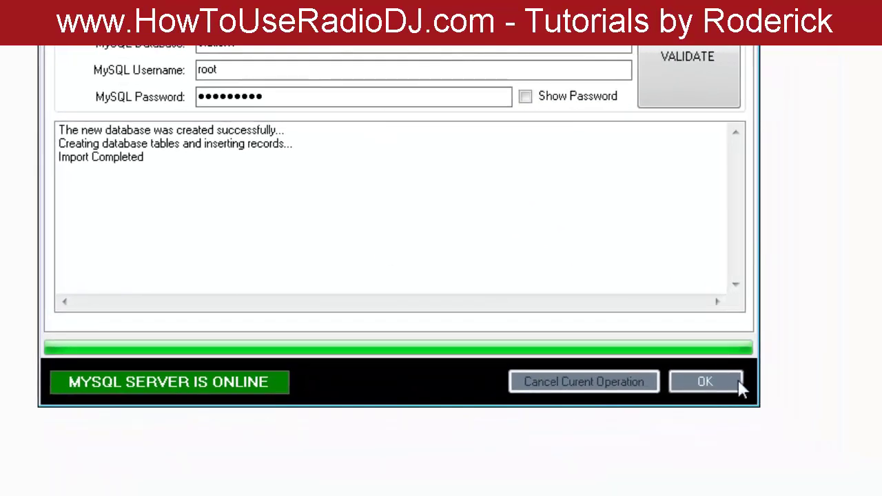
{"action": "left_click", "coordinate": [721, 384]}
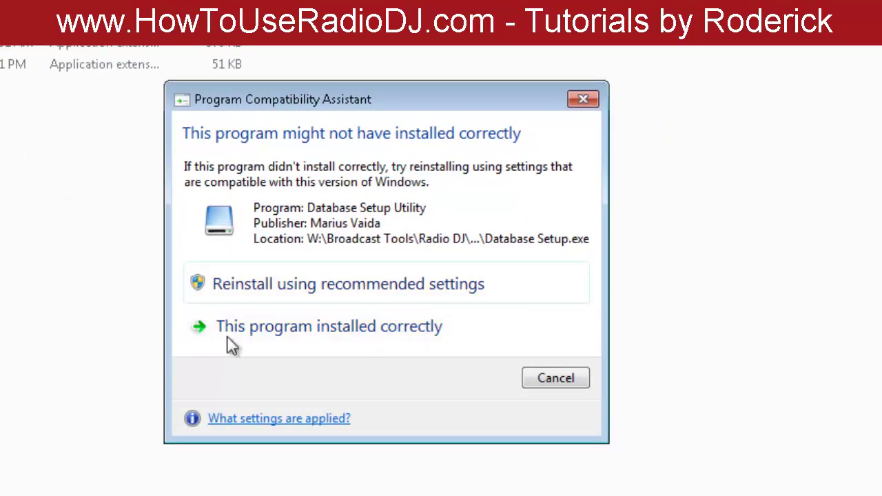
Cancel the compatibility warning, go up to the RadioDJ folder, and scroll to RadioDJ.exe.
{"action": "left_click", "coordinate": [525, 380]}
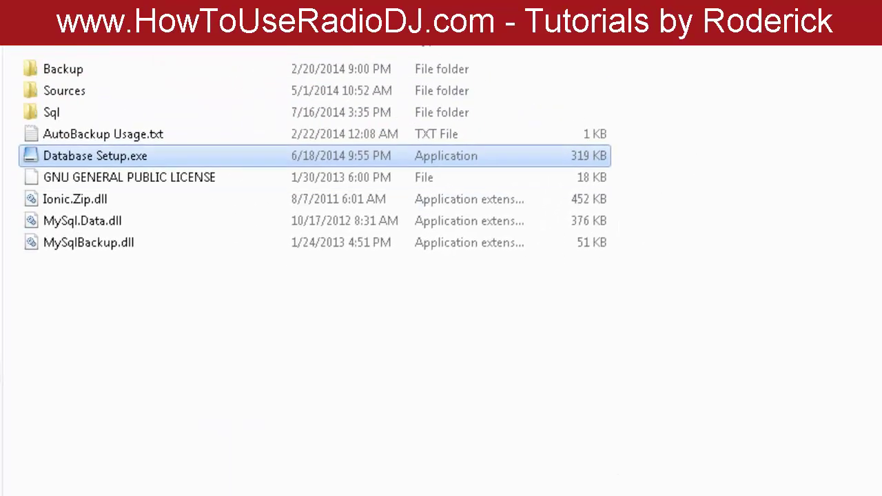
{"action": "key", "text": "BackSpace"}
{"action": "scroll", "coordinate": [87, 355], "scroll_direction": "down", "scroll_amount": 4}
Launch RadioDJ.exe, then maximize the main window and restore it to normal size.
{"action": "double_click", "coordinate": [104, 258]}
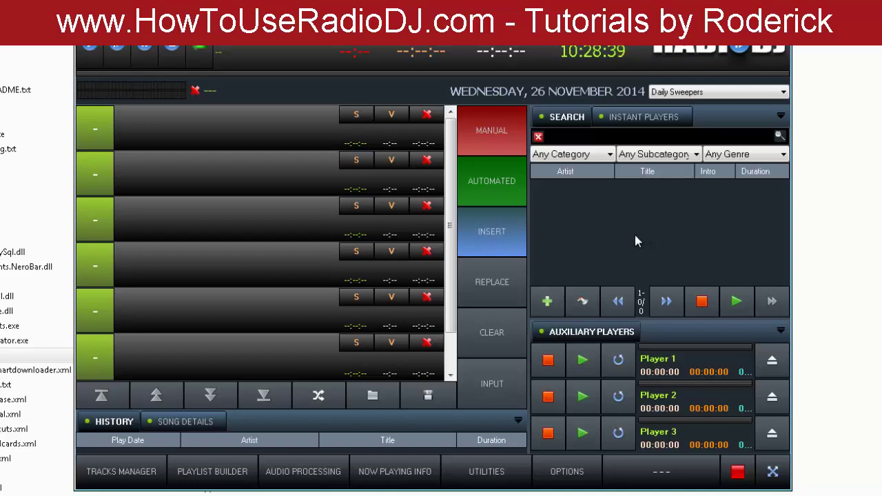
{"action": "double_click", "coordinate": [593, 32]}
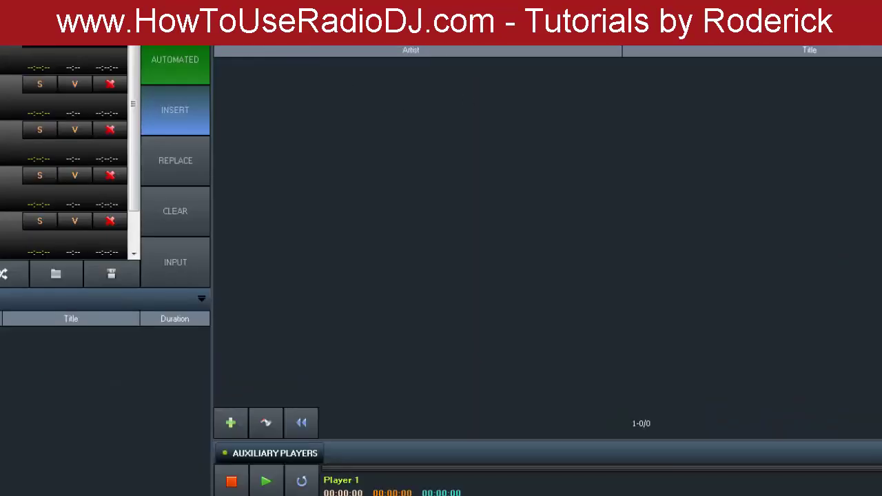
{"action": "double_click", "coordinate": [441, 34]}
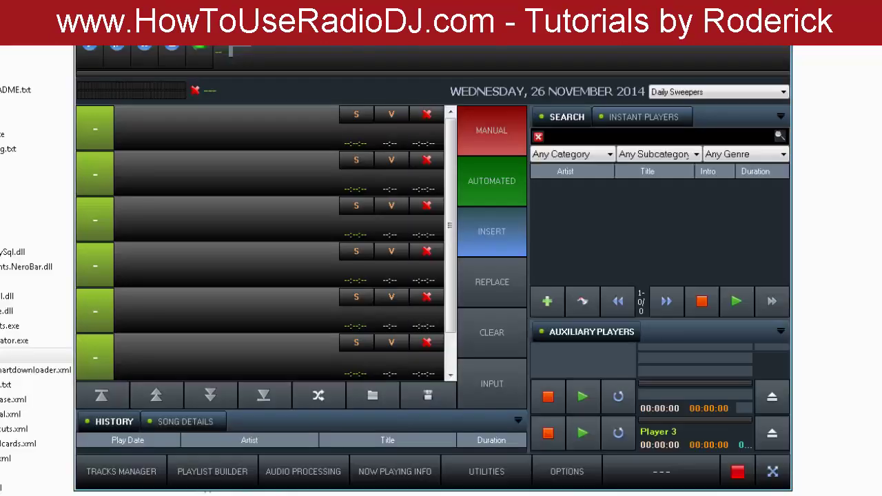